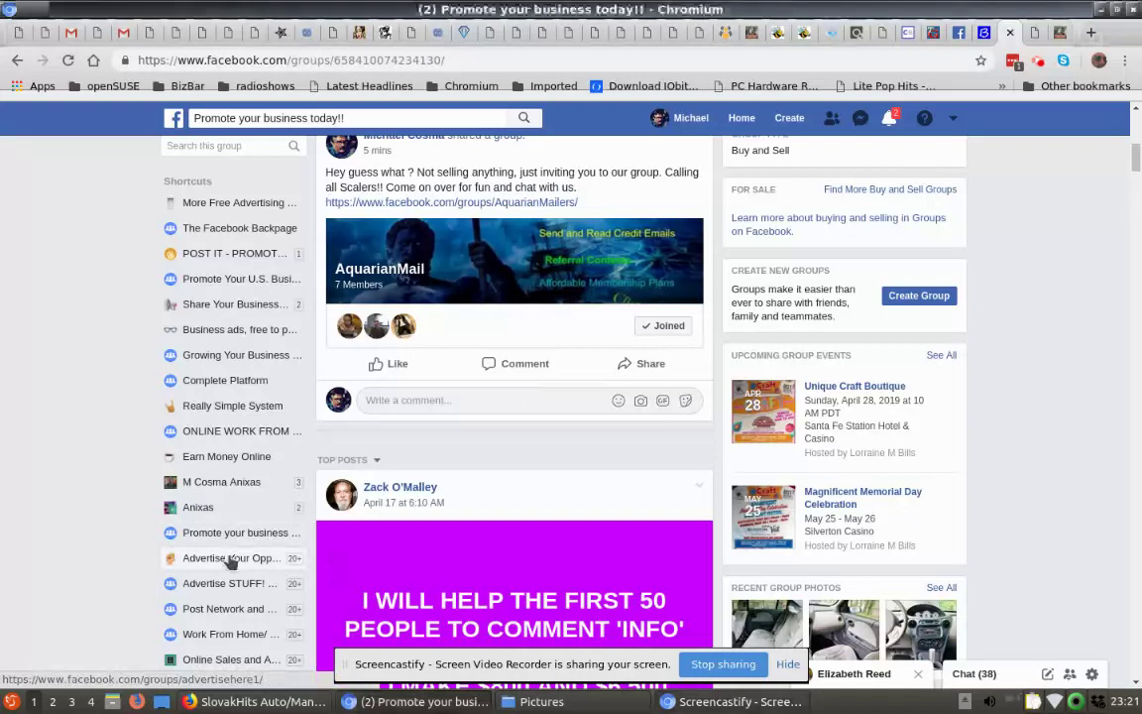
# - Open the Advertise Your Opportunities Here group and begin a new post in it
pyautogui.scroll(-2, 229, 558)
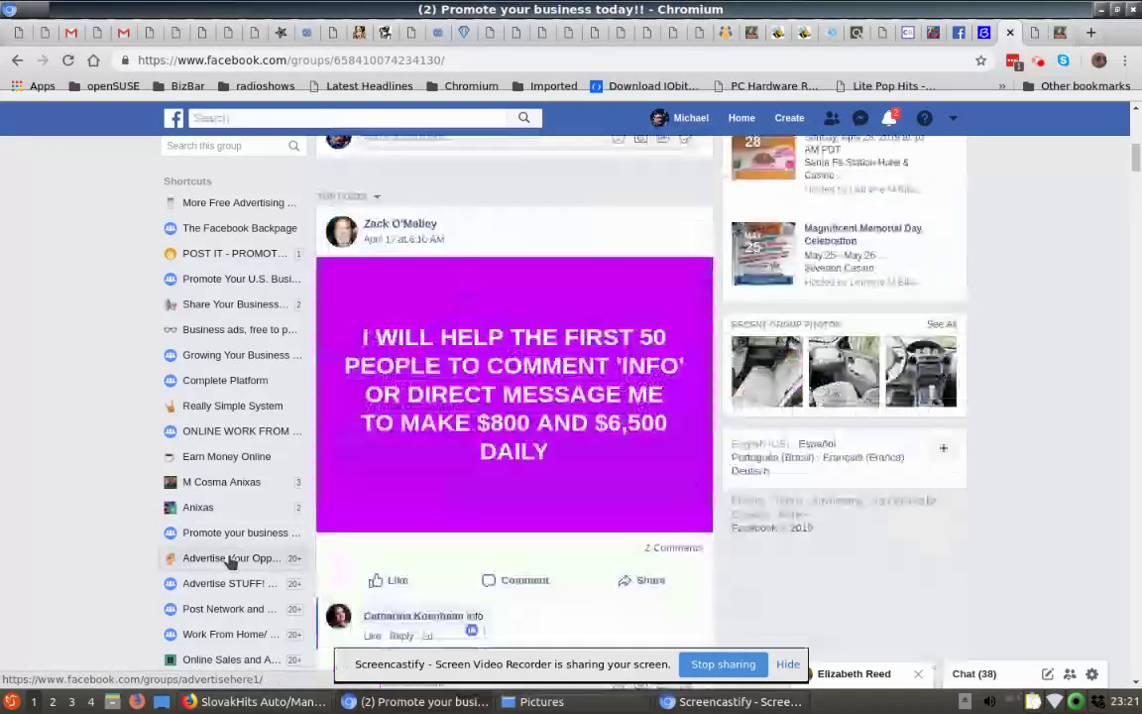
pyautogui.click(229, 559)
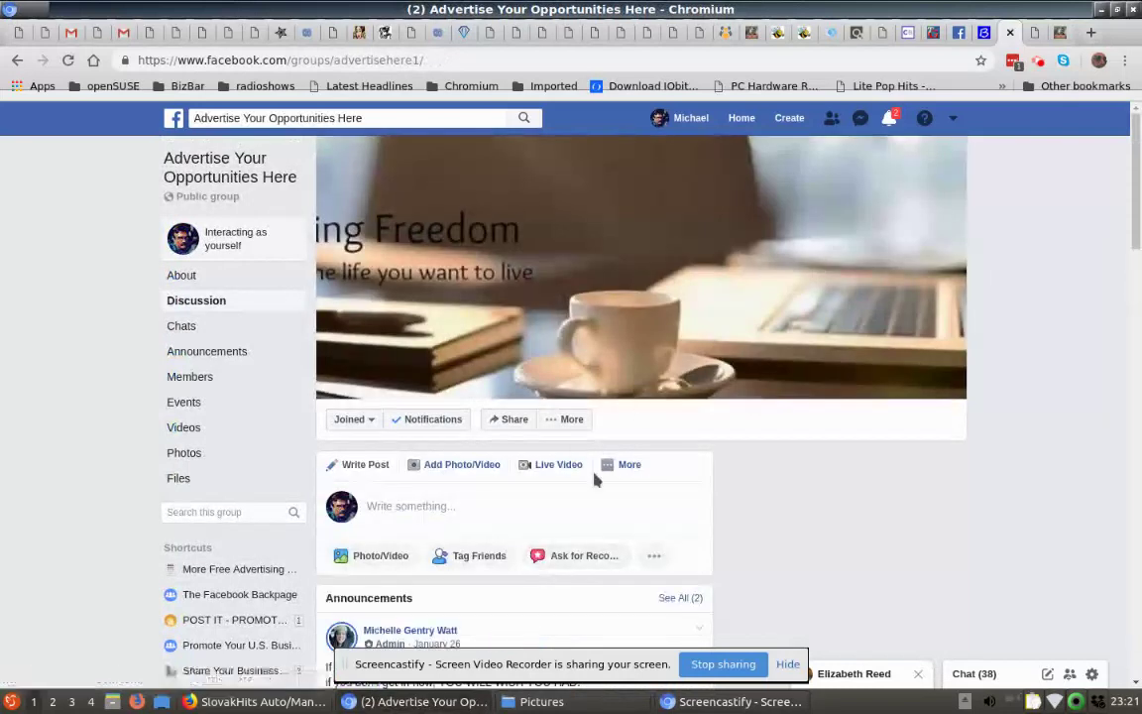
pyautogui.scroll(-1, 596, 479)
pyautogui.scroll(-1, 596, 479)
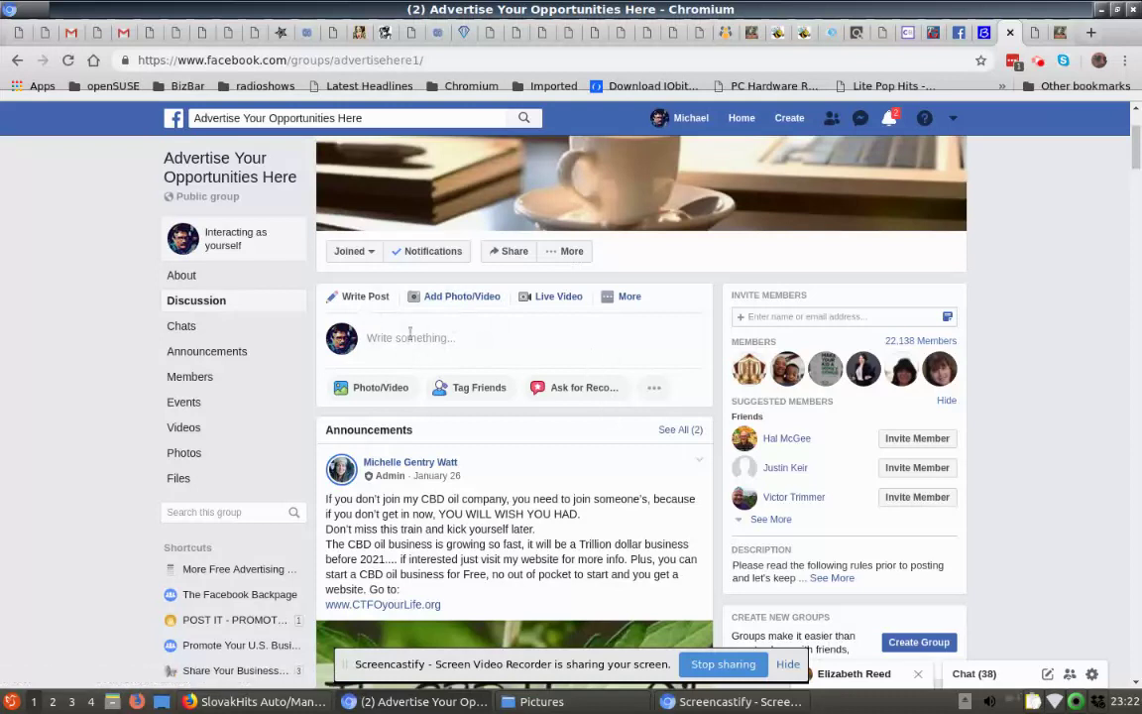
pyautogui.click(409, 333)
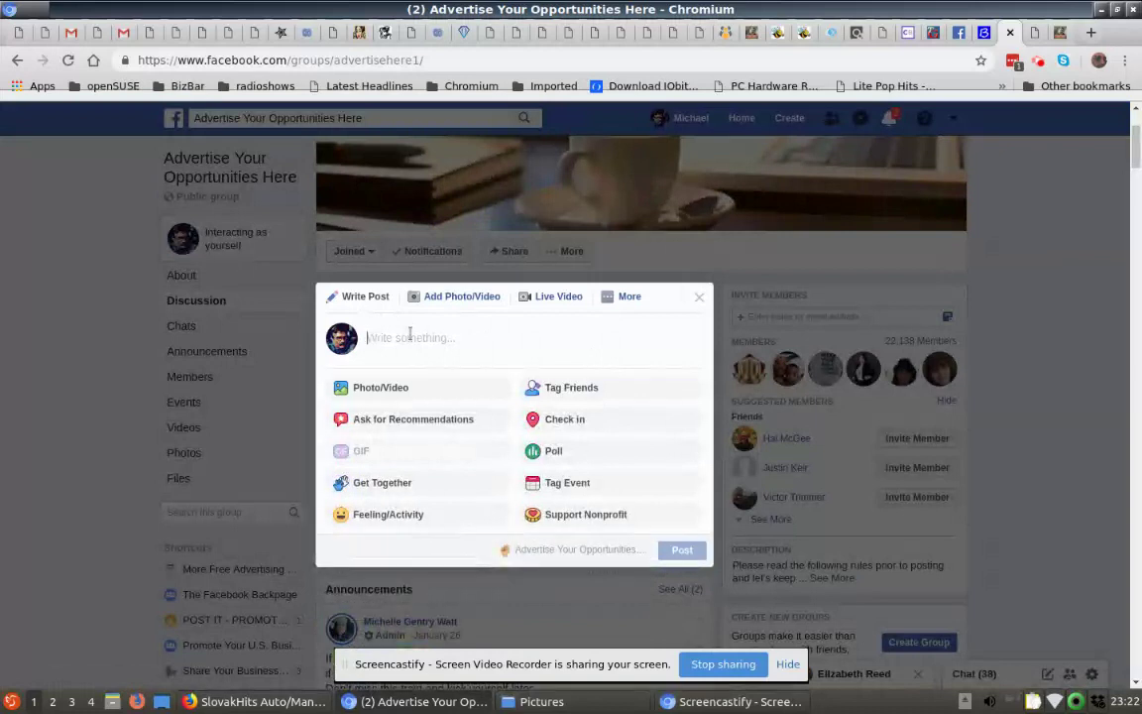
# - Write the post text "Hey Scalers ! Get Ready for some fun. Join our group today."
pyautogui.write('Hey')
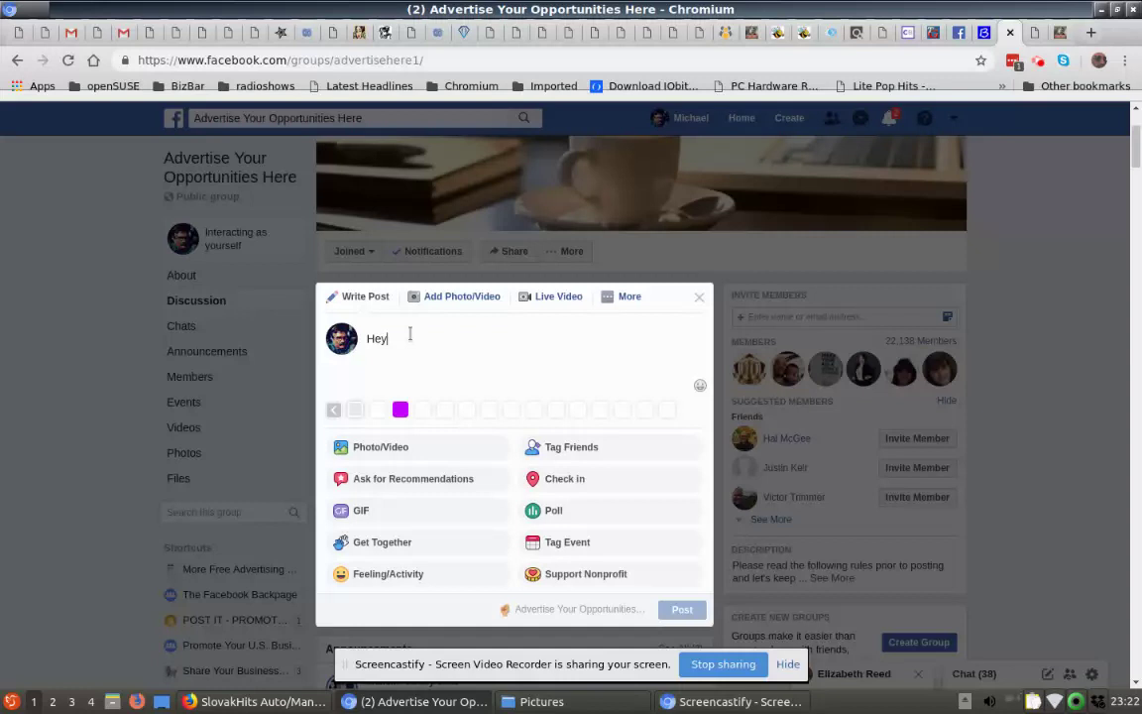
pyautogui.write(' Scale')
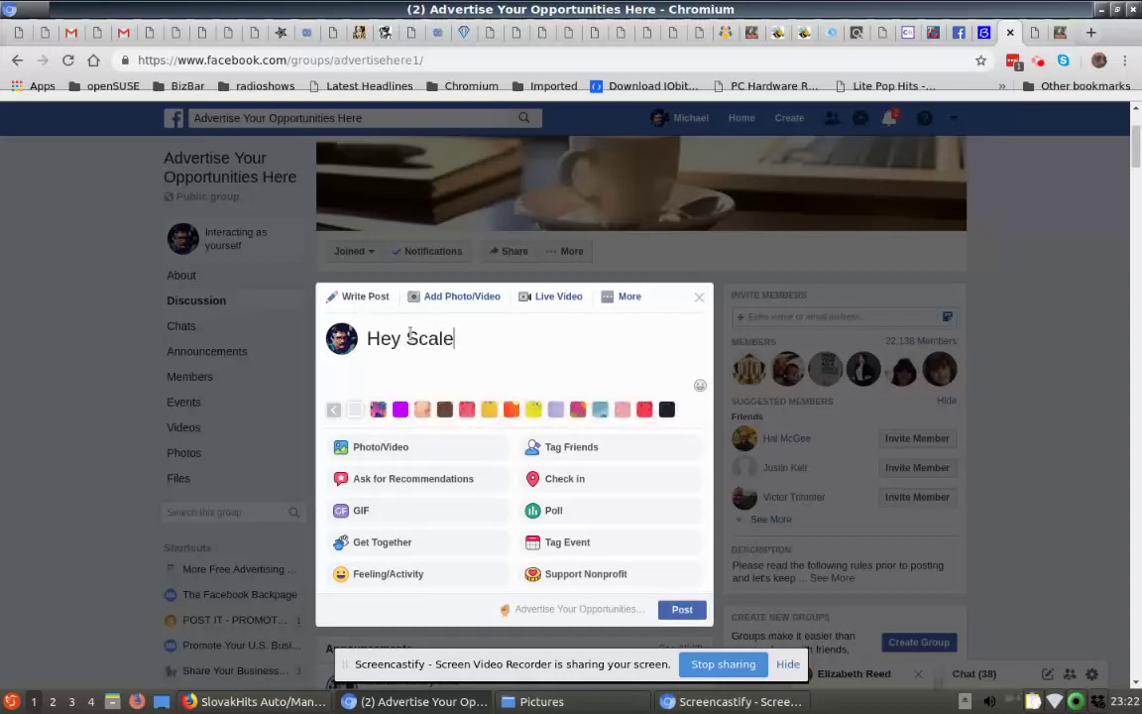
pyautogui.write('rs ! Get R')
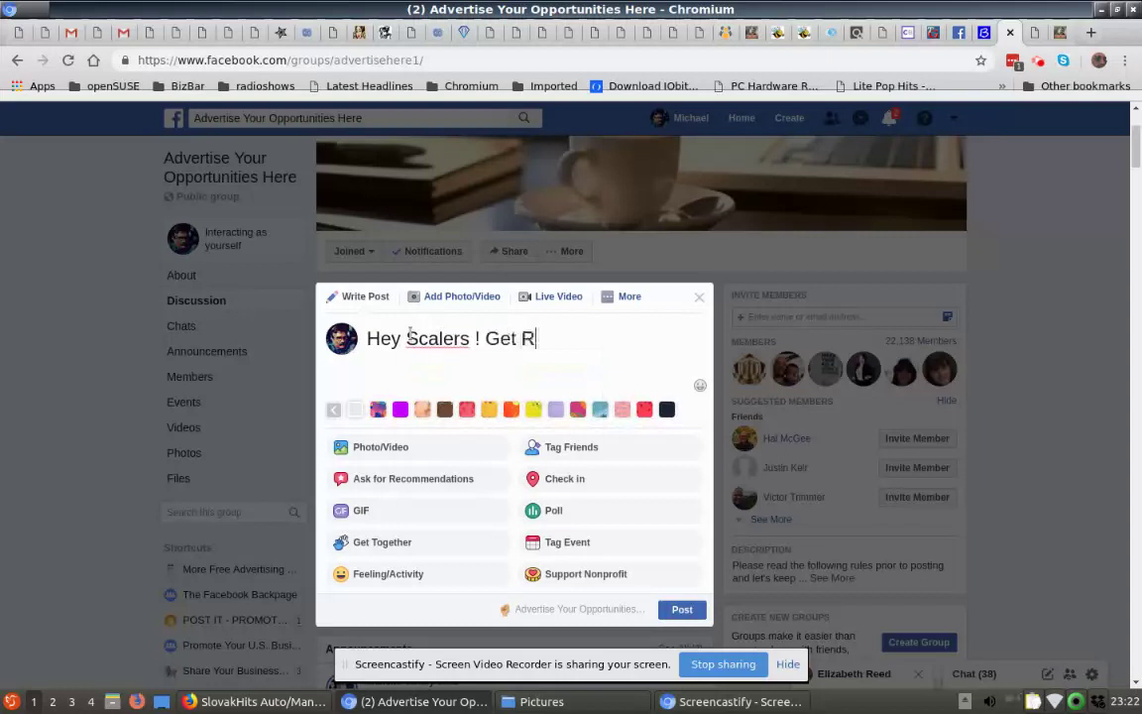
pyautogui.write('eady for so')
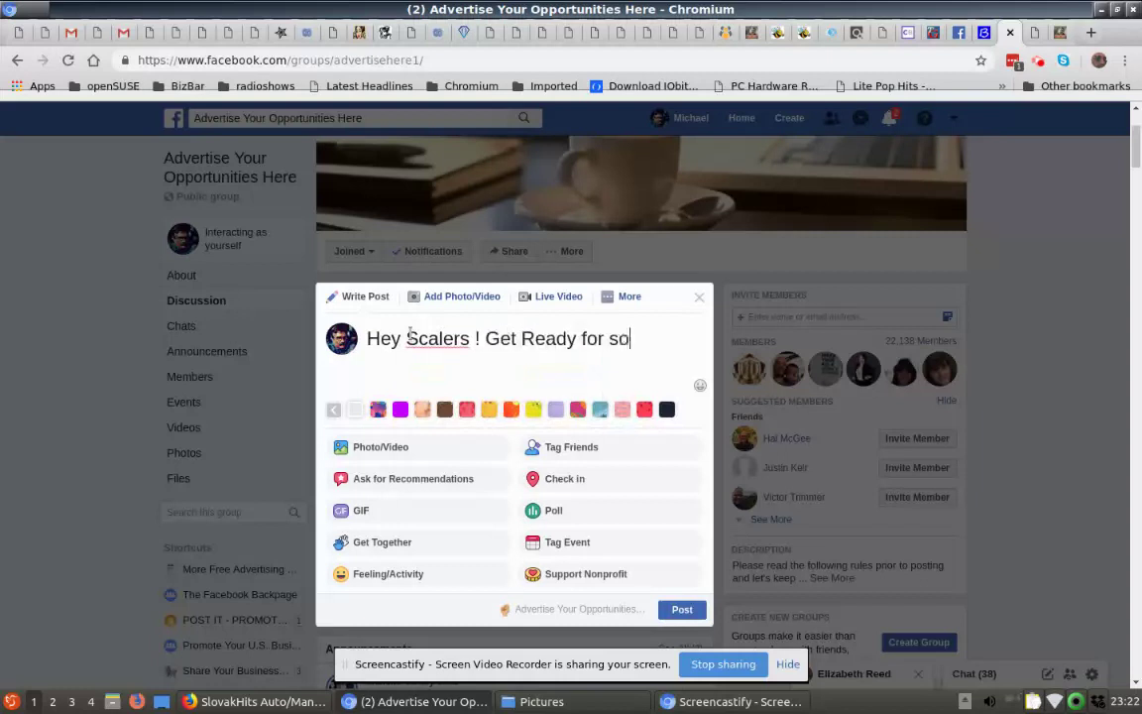
pyautogui.write('me fun. Jo')
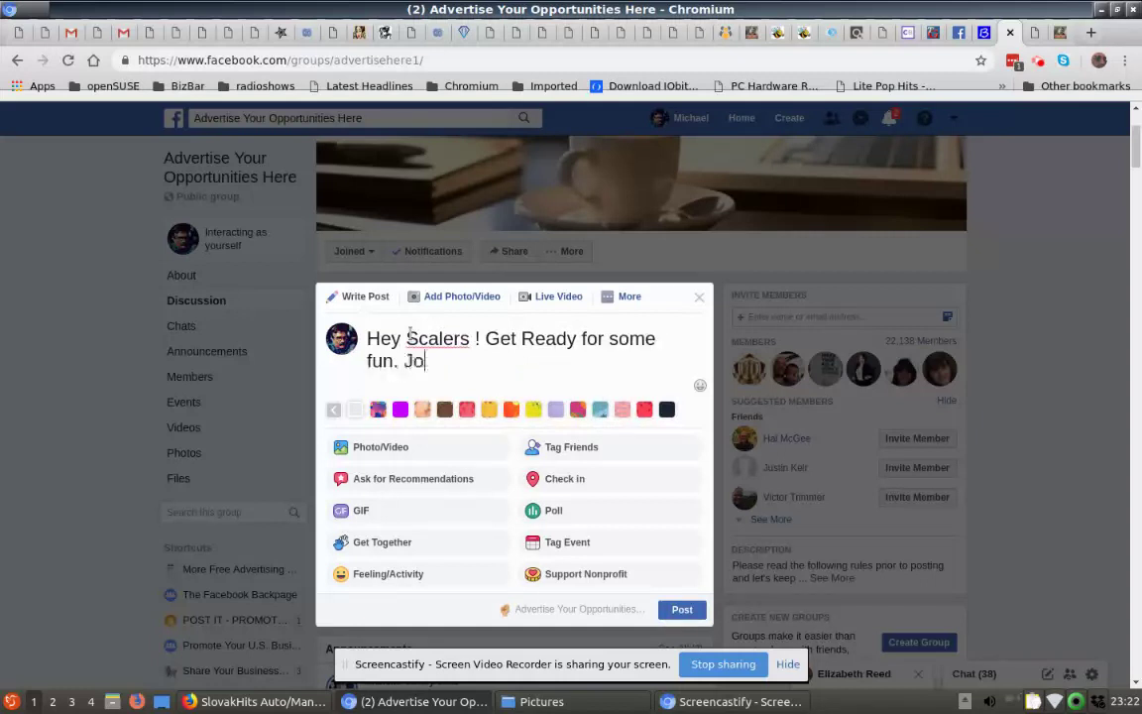
pyautogui.write('in ')
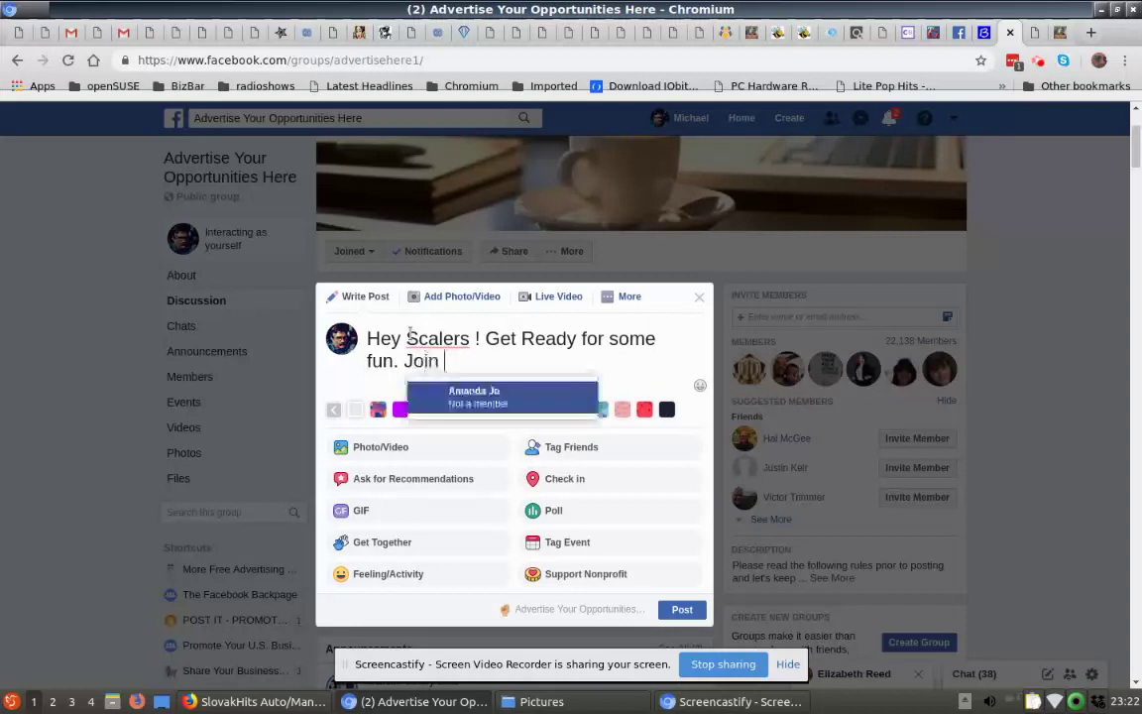
pyautogui.write('our gro')
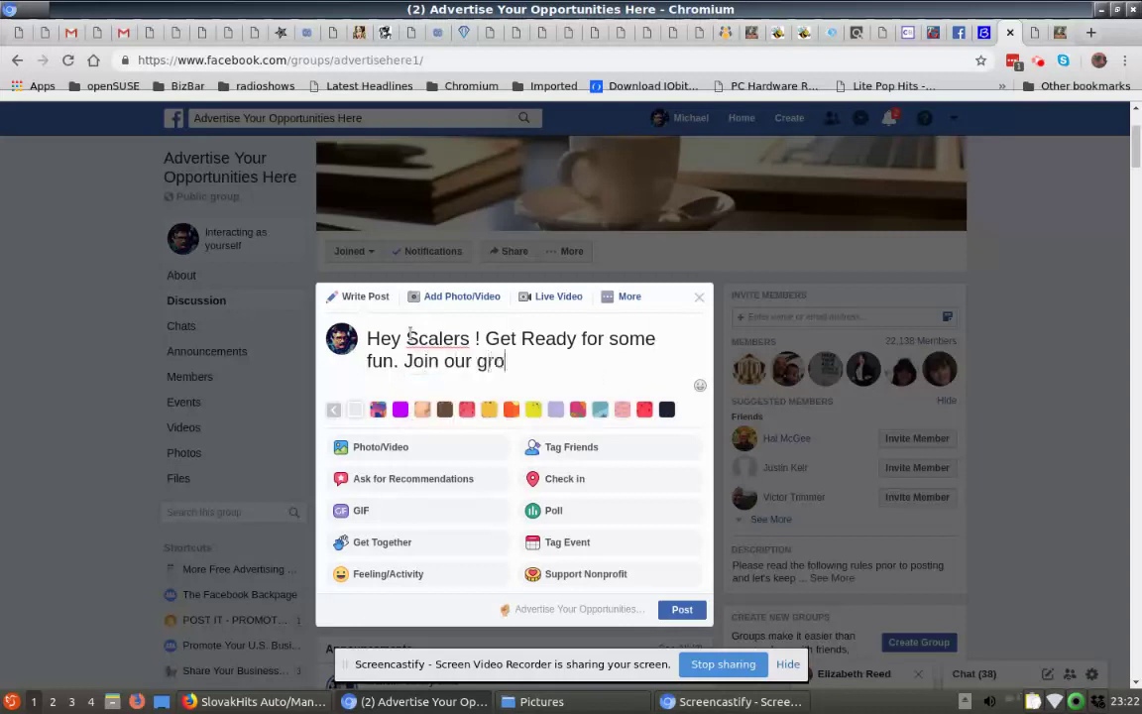
pyautogui.write('up today.')
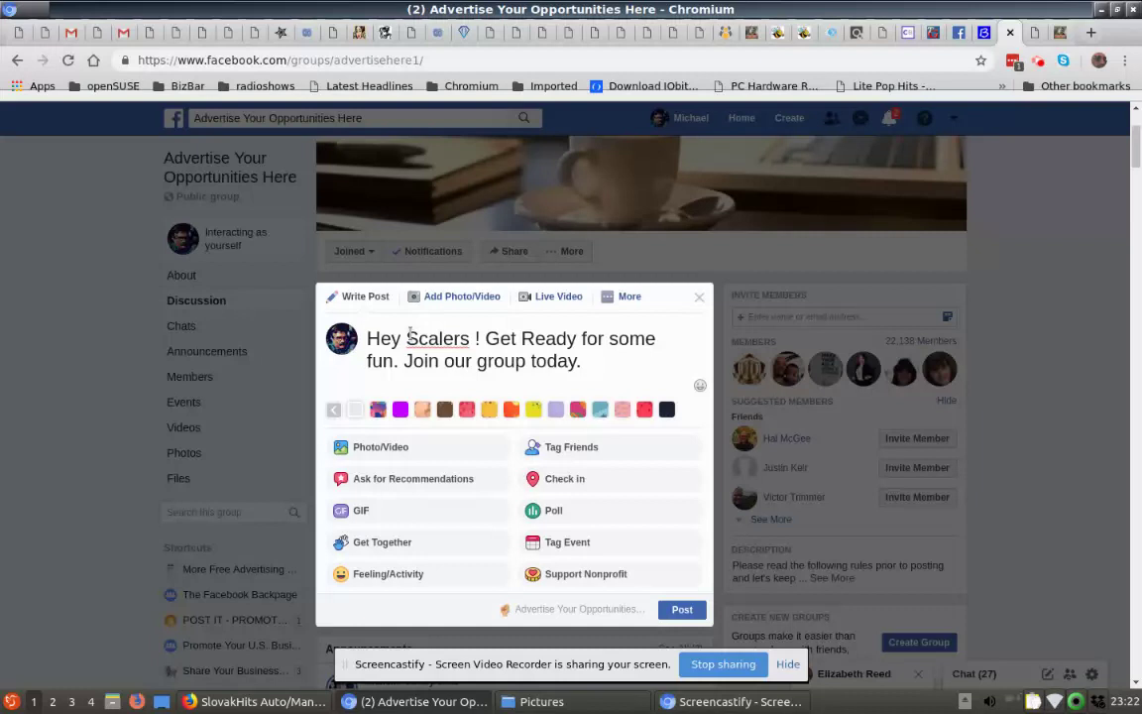
pyautogui.write('https://www.facebook.com/groups/AquarianMailers/')
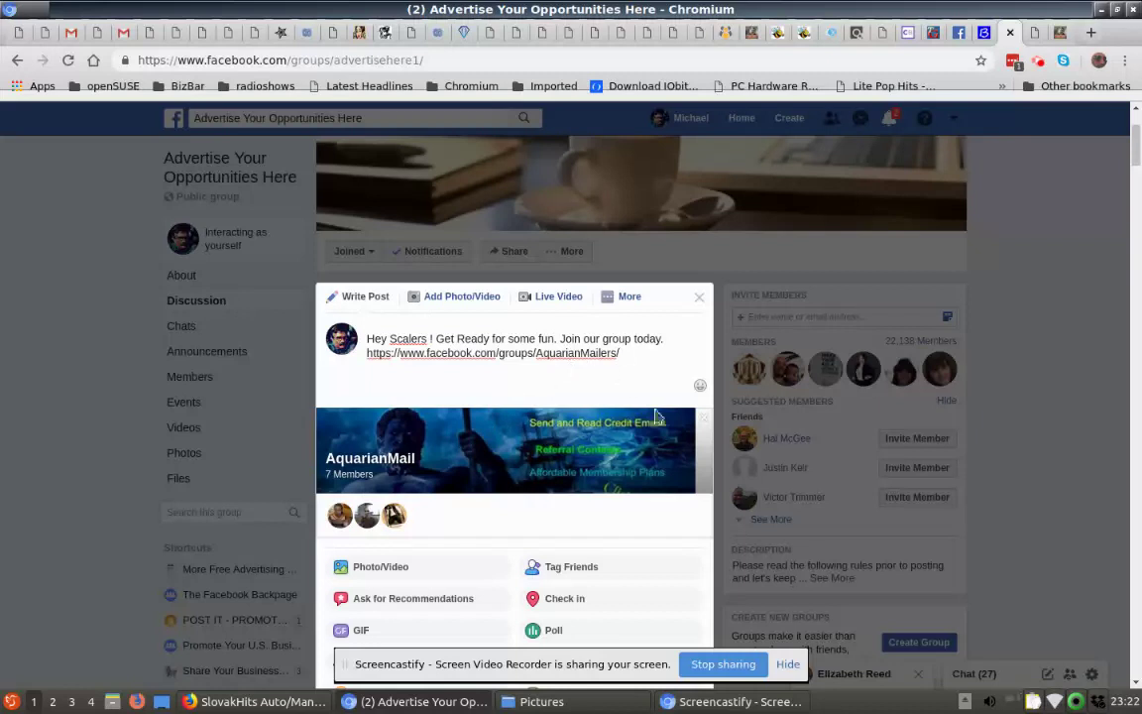
pyautogui.scroll(-3, 627, 453)
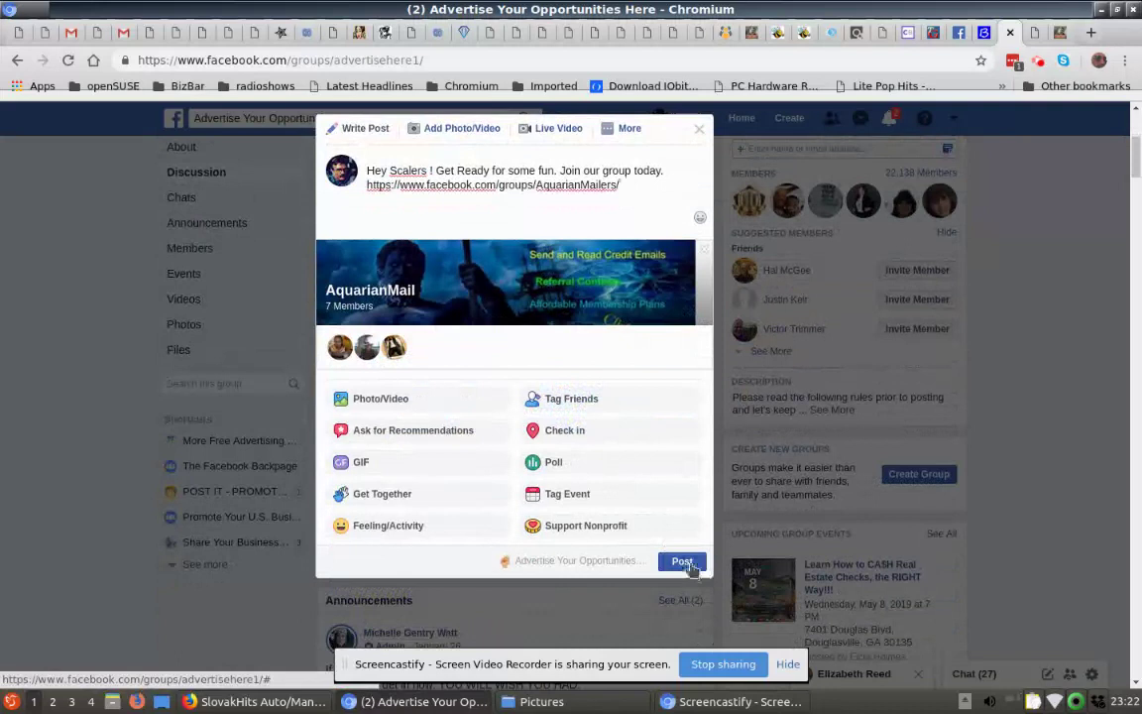
pyautogui.click(692, 563)
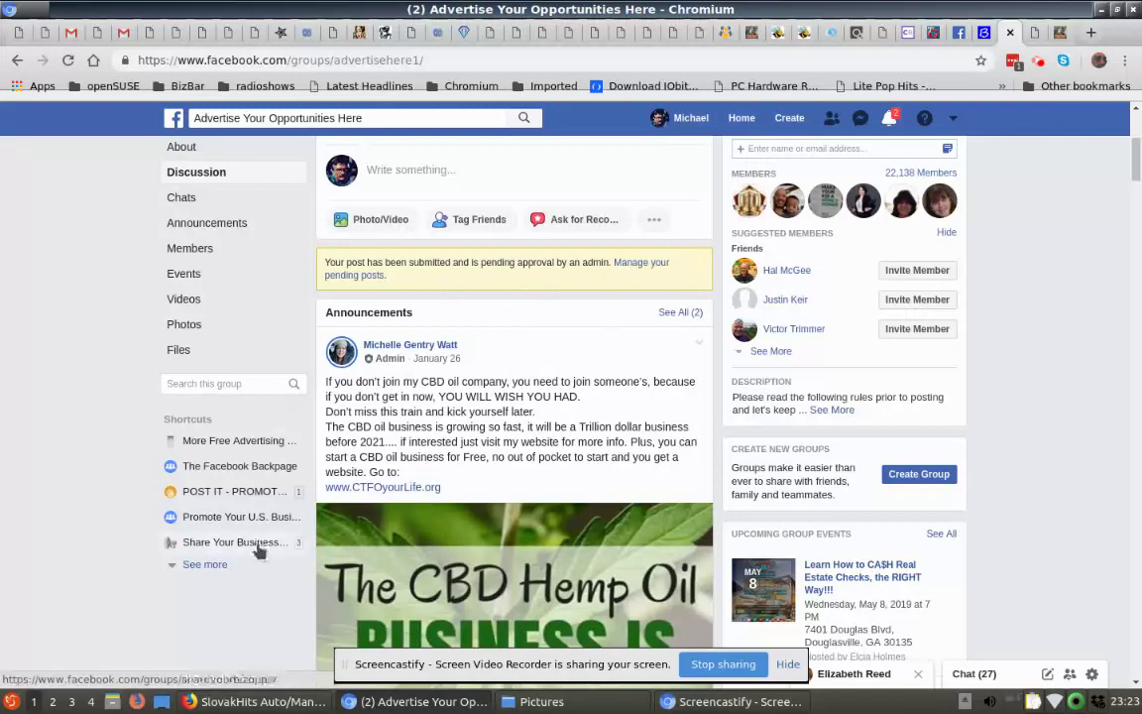
# - Open the Advertise STUFF! Spam and Post away! group from the expanded shortcuts and start a discussion post
pyautogui.click(224, 566)
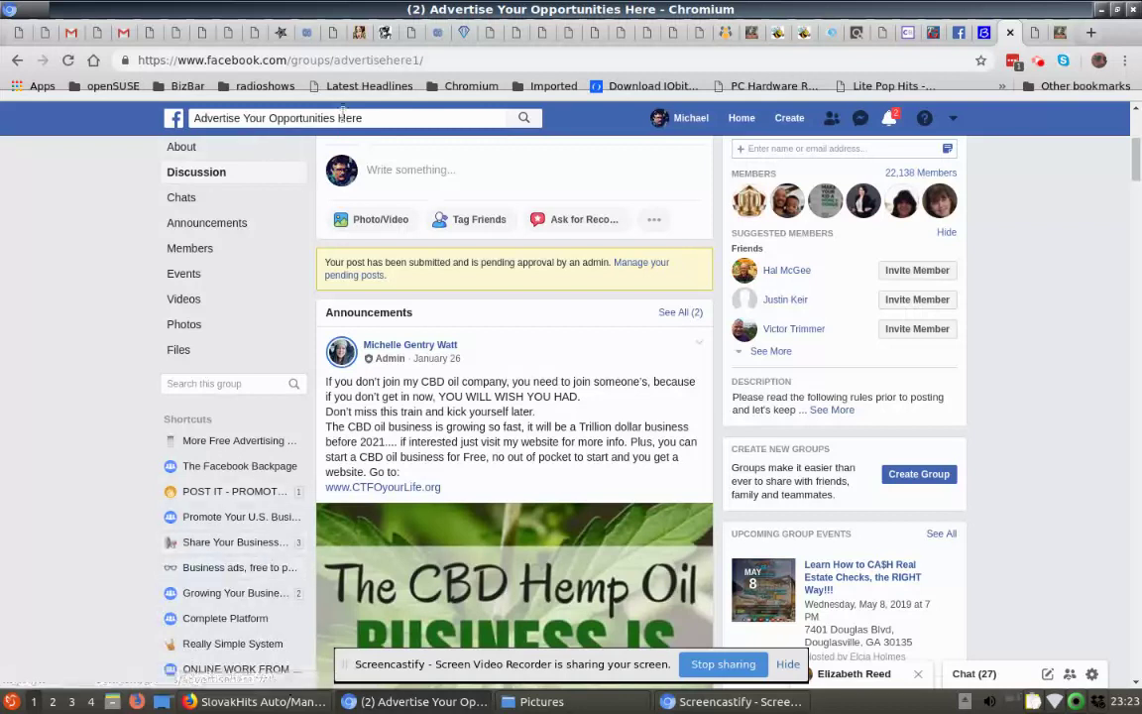
pyautogui.scroll(-1, 235, 525)
pyautogui.scroll(-2, 235, 526)
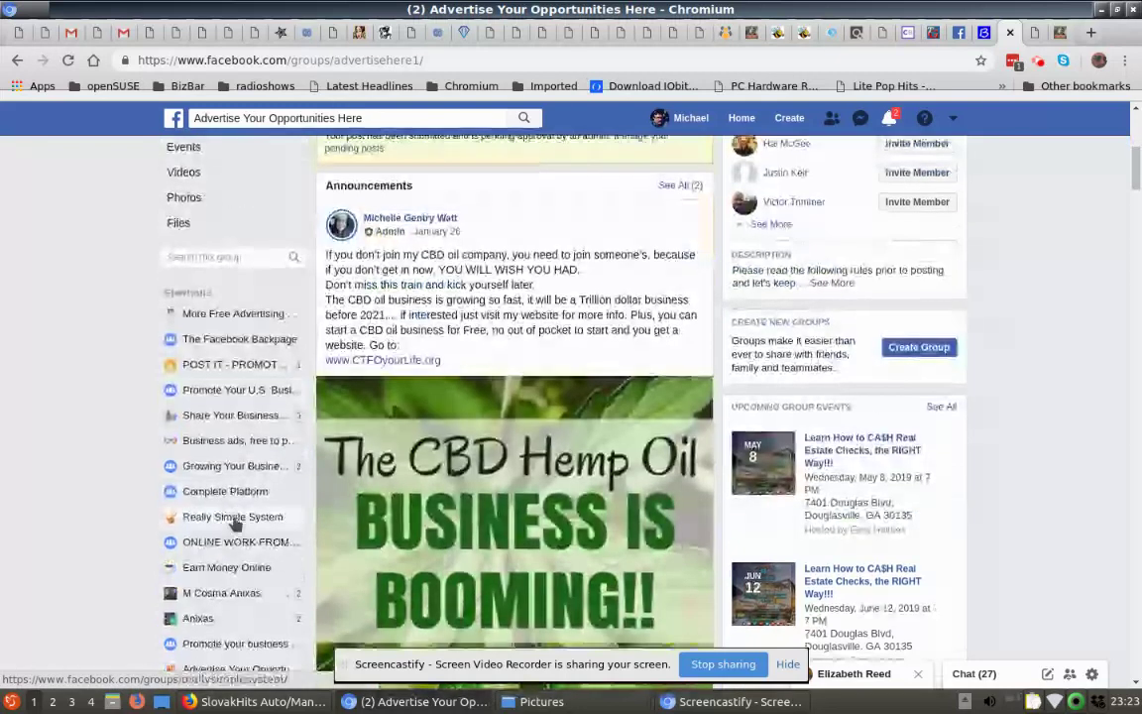
pyautogui.scroll(-3, 235, 523)
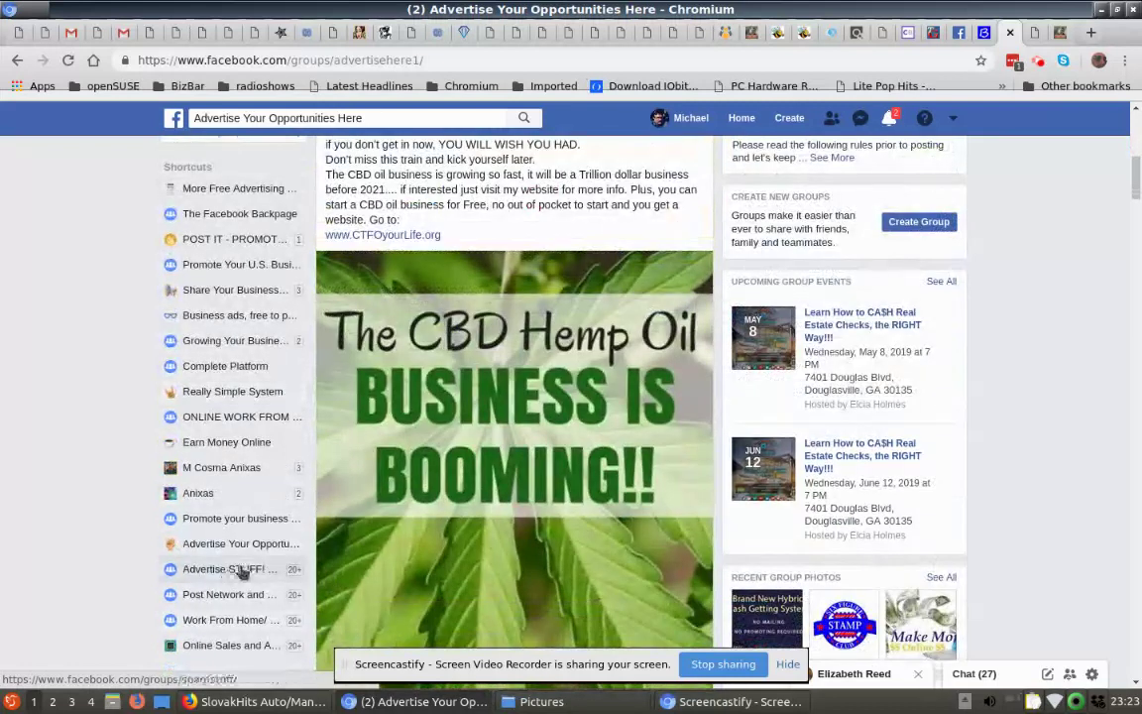
pyautogui.click(231, 569)
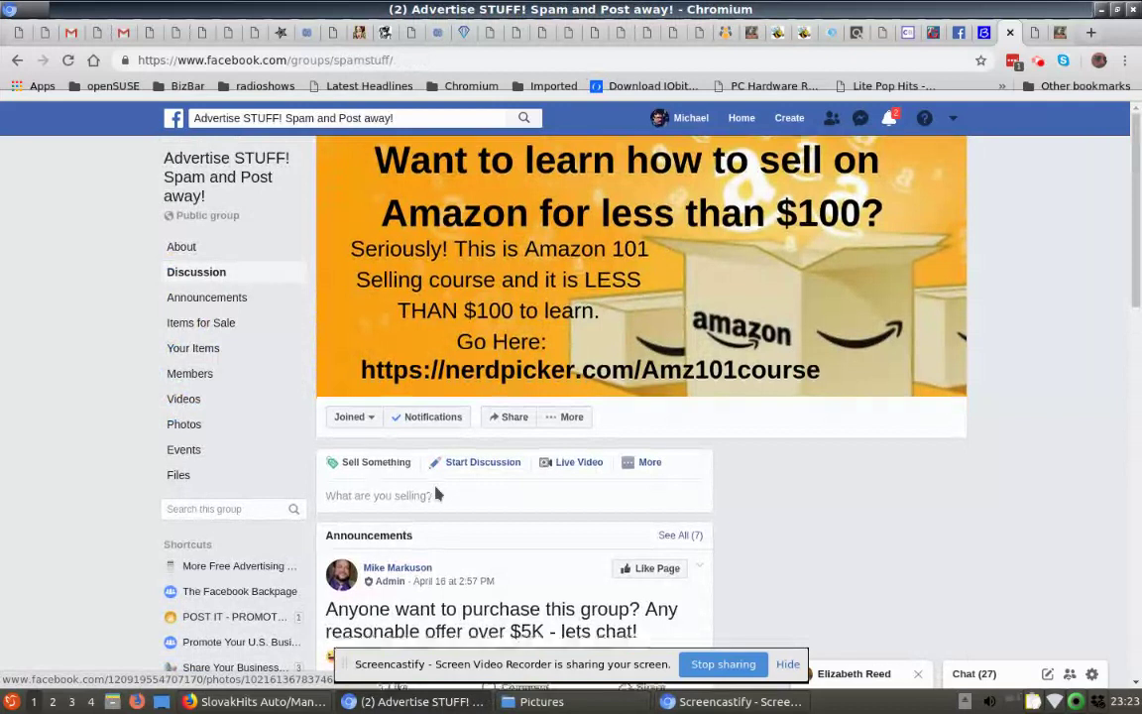
pyautogui.scroll(-3, 390, 432)
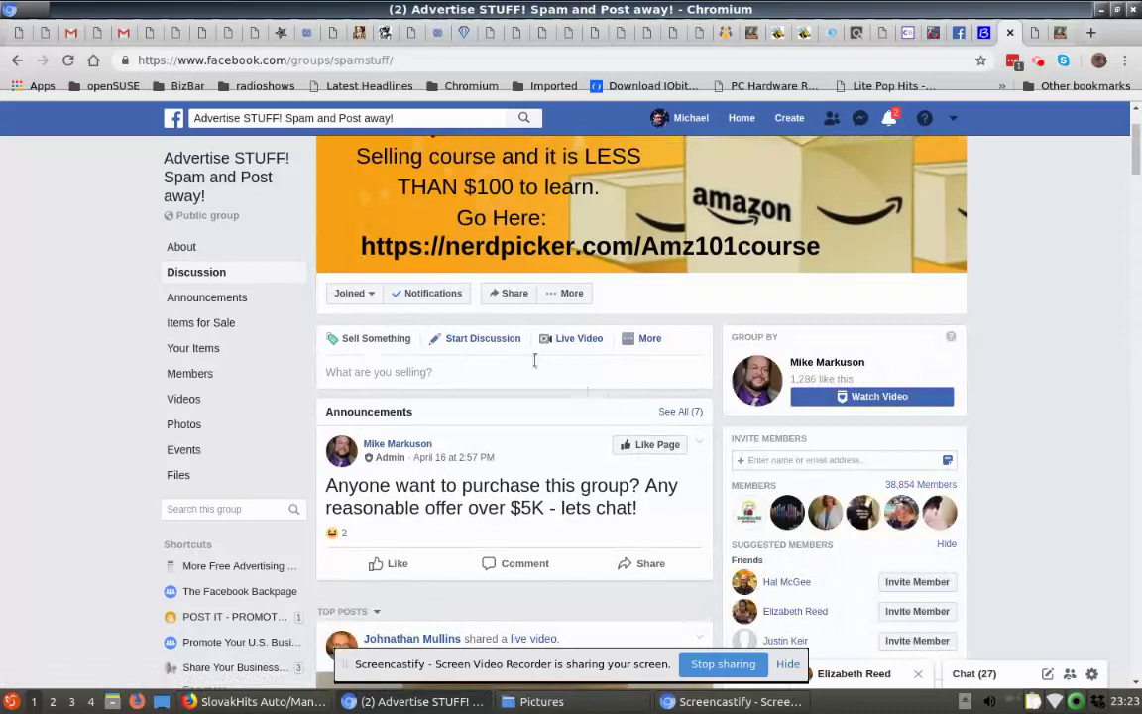
pyautogui.click(483, 340)
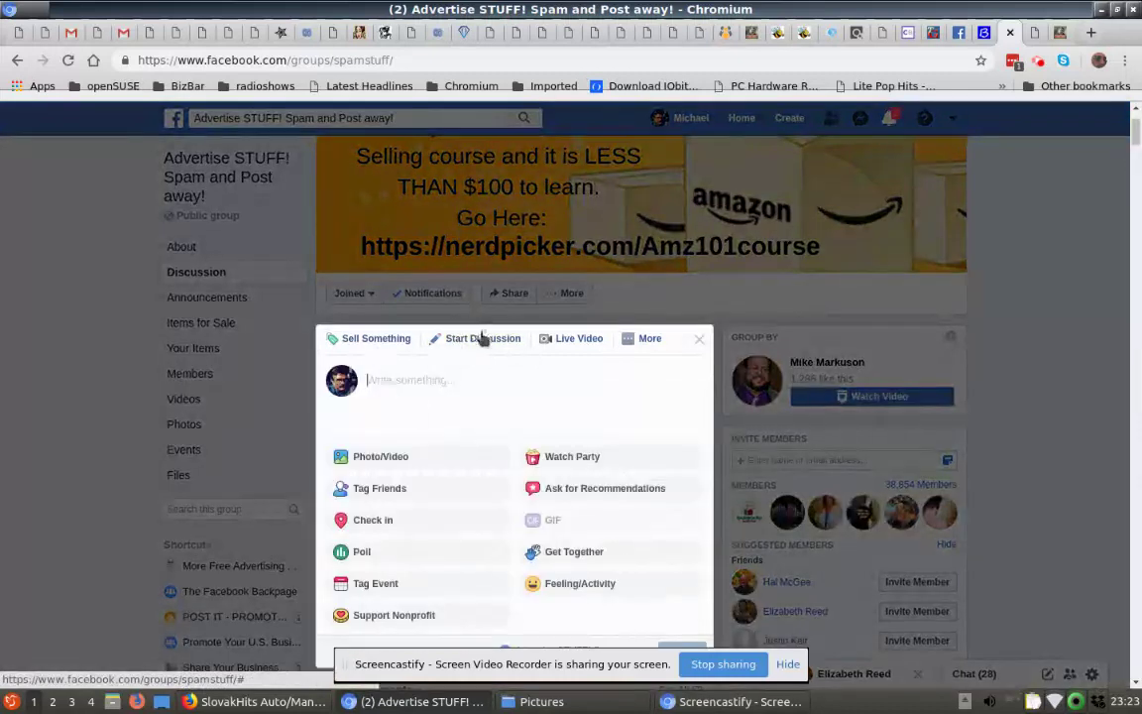
pyautogui.click(377, 378)
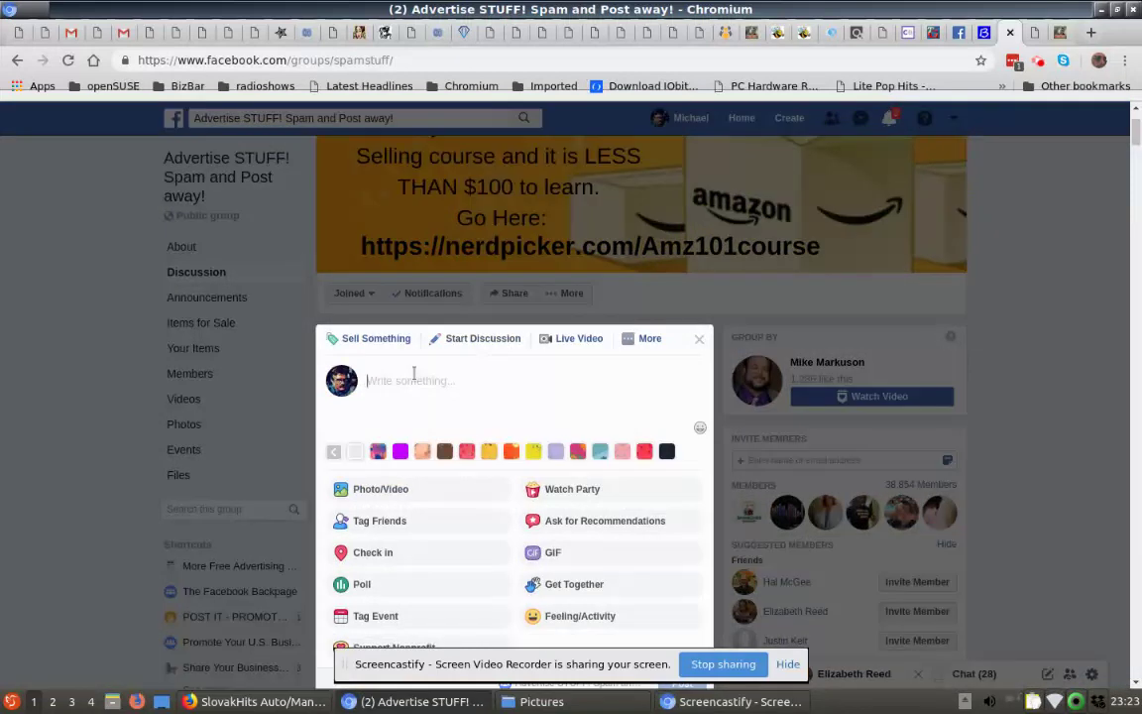
# - Write the discussion text "Join our group, calling all Scalers!! Have some fun!"
pyautogui.write('Join ')
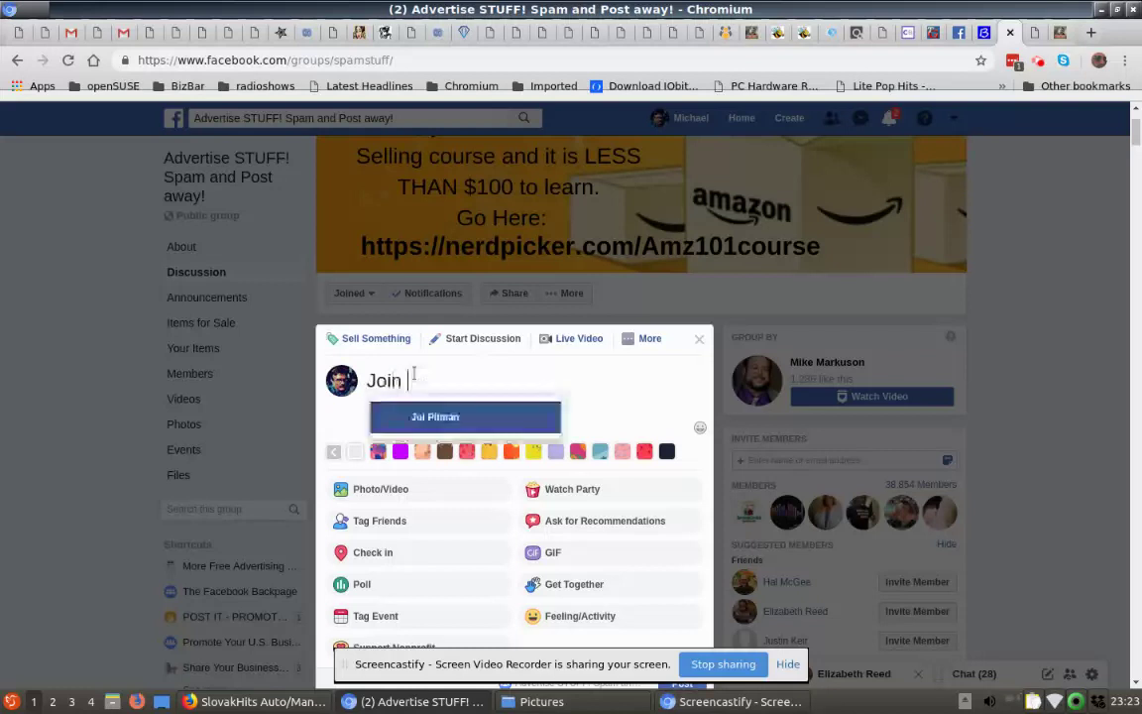
pyautogui.write('our group')
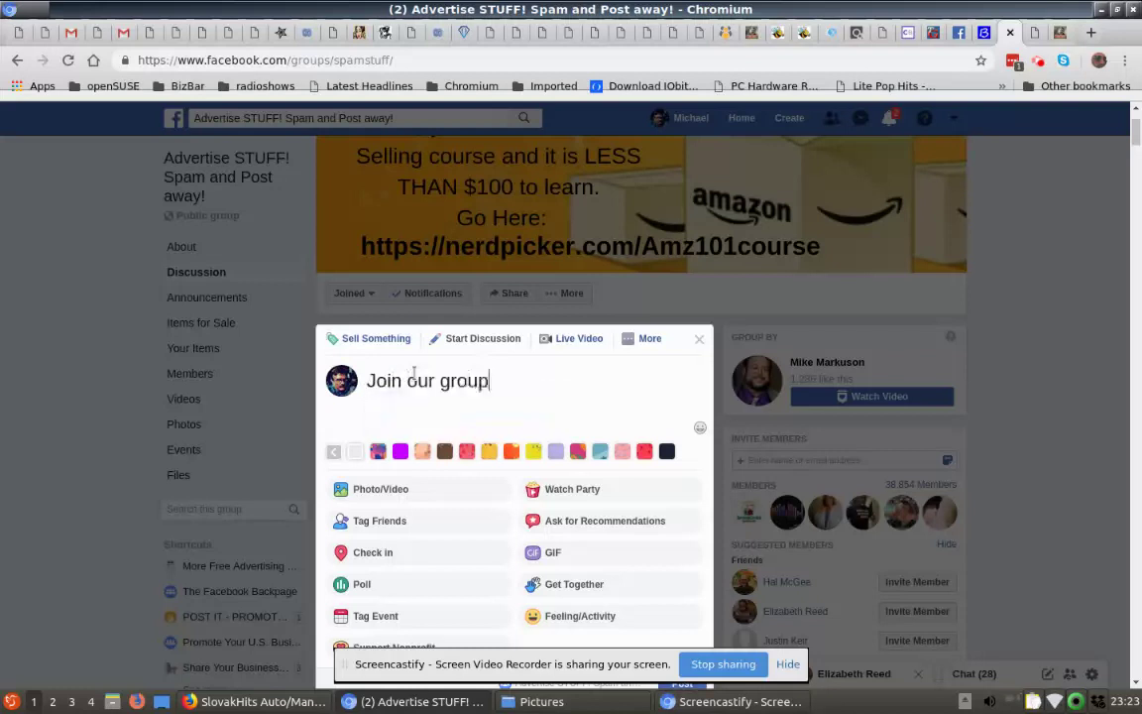
pyautogui.write(', calling ')
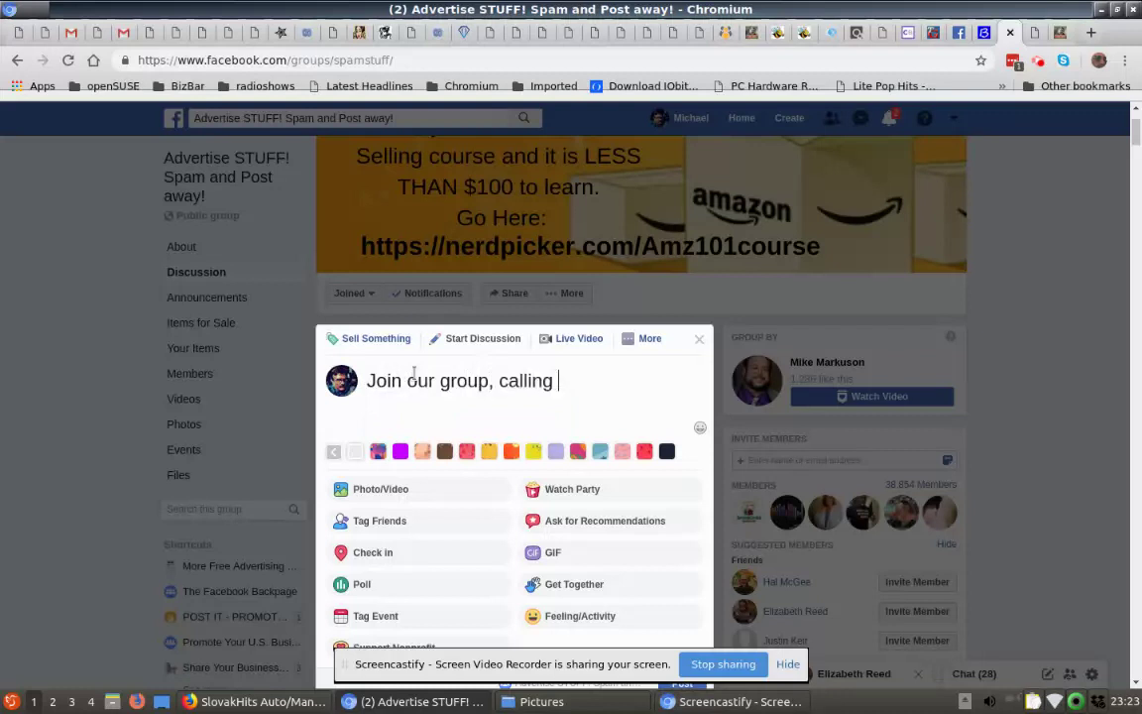
pyautogui.write('all Scaler')
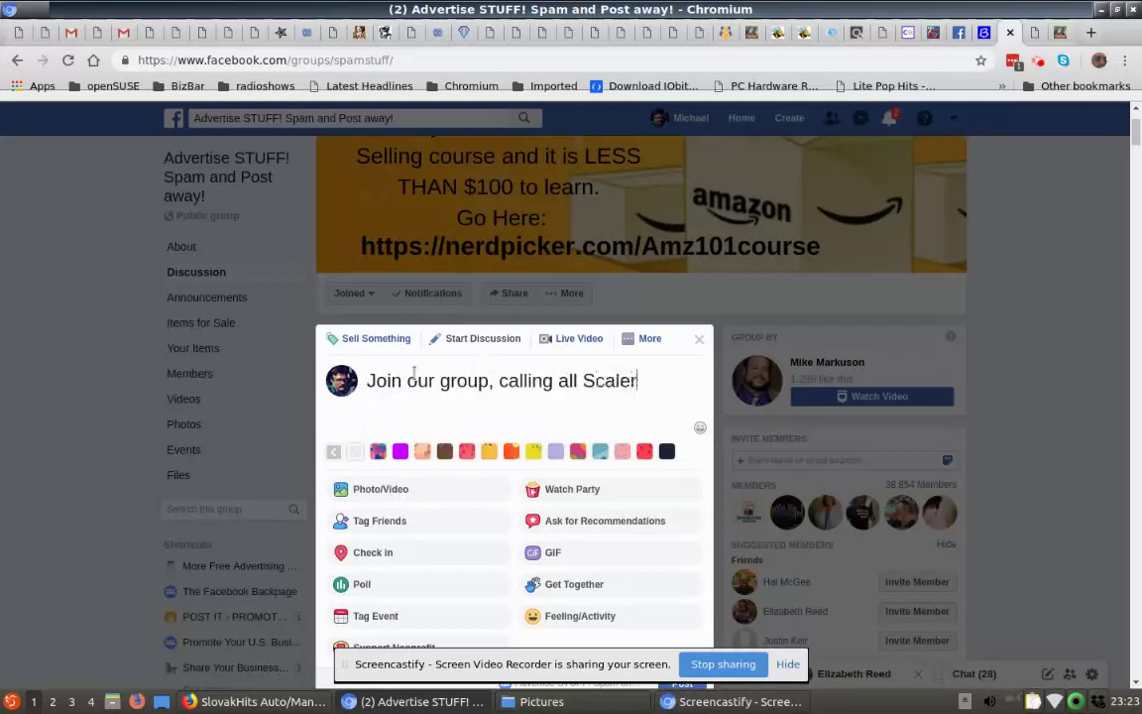
pyautogui.write('s!! Have some fun')
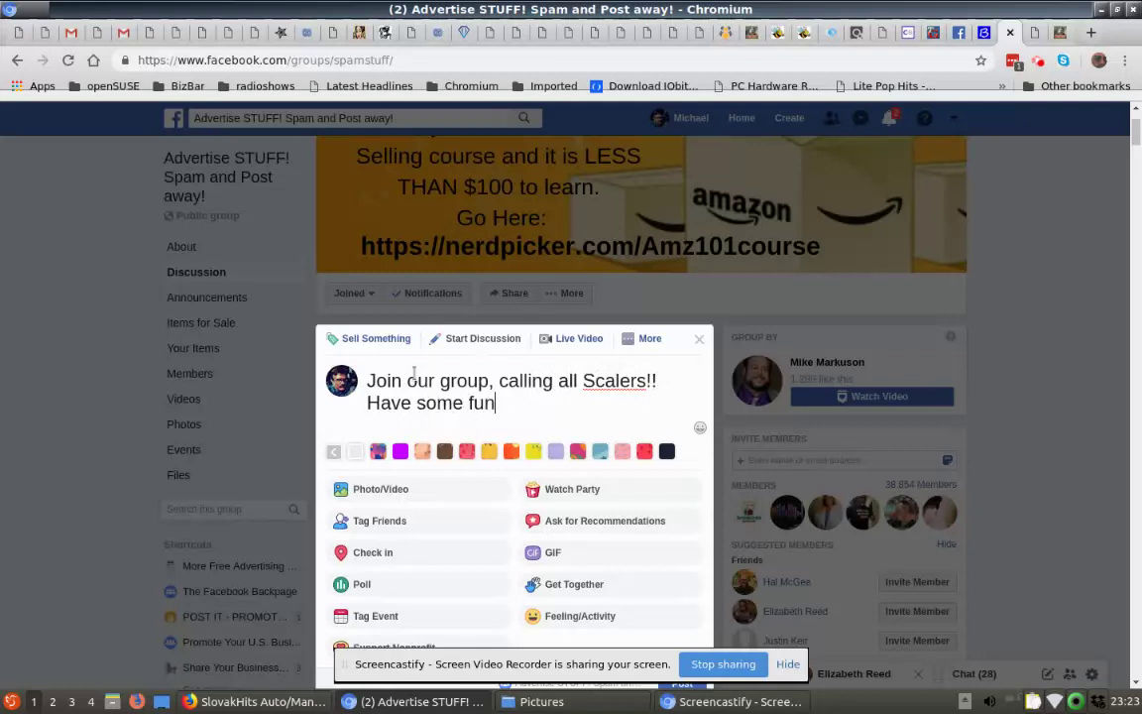
pyautogui.write('!')
pyautogui.write('https://www.facebook.com/groups/AquarianMailers/')
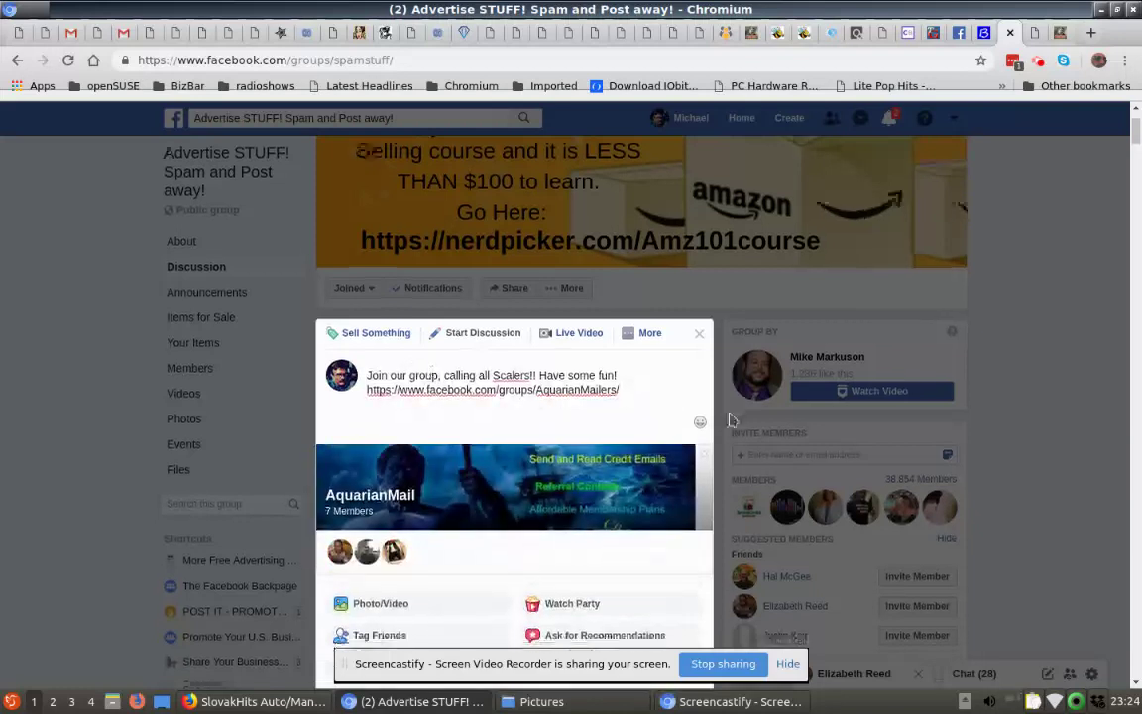
pyautogui.scroll(-3, 730, 418)
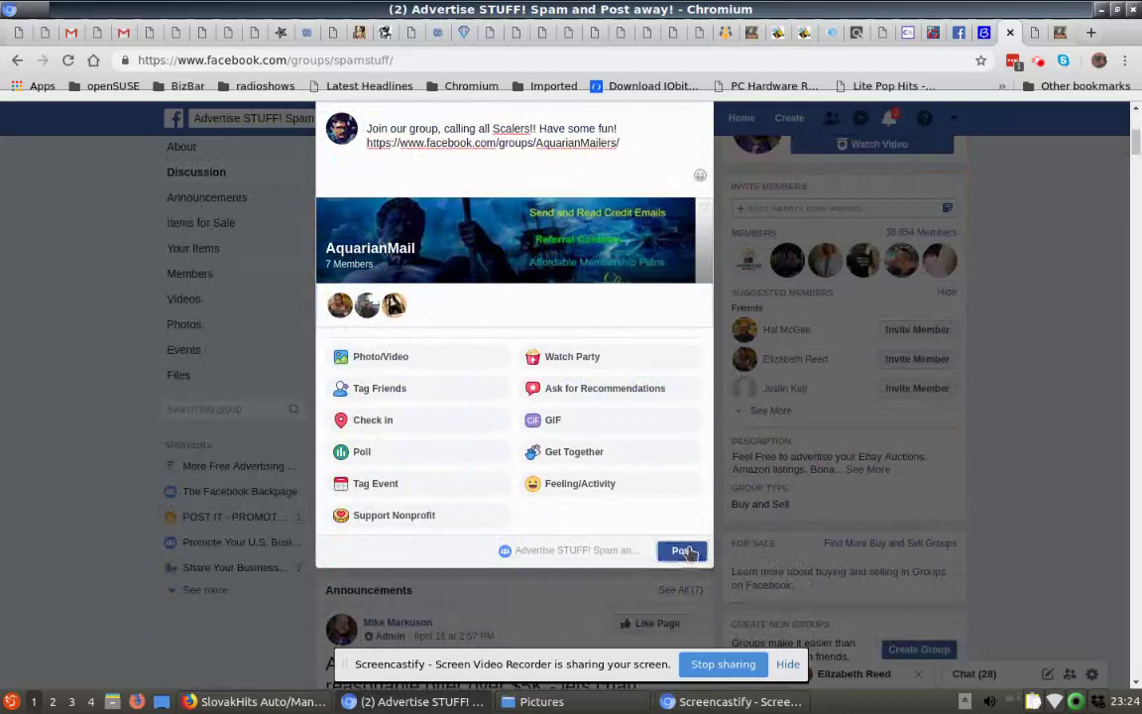
pyautogui.click(685, 551)
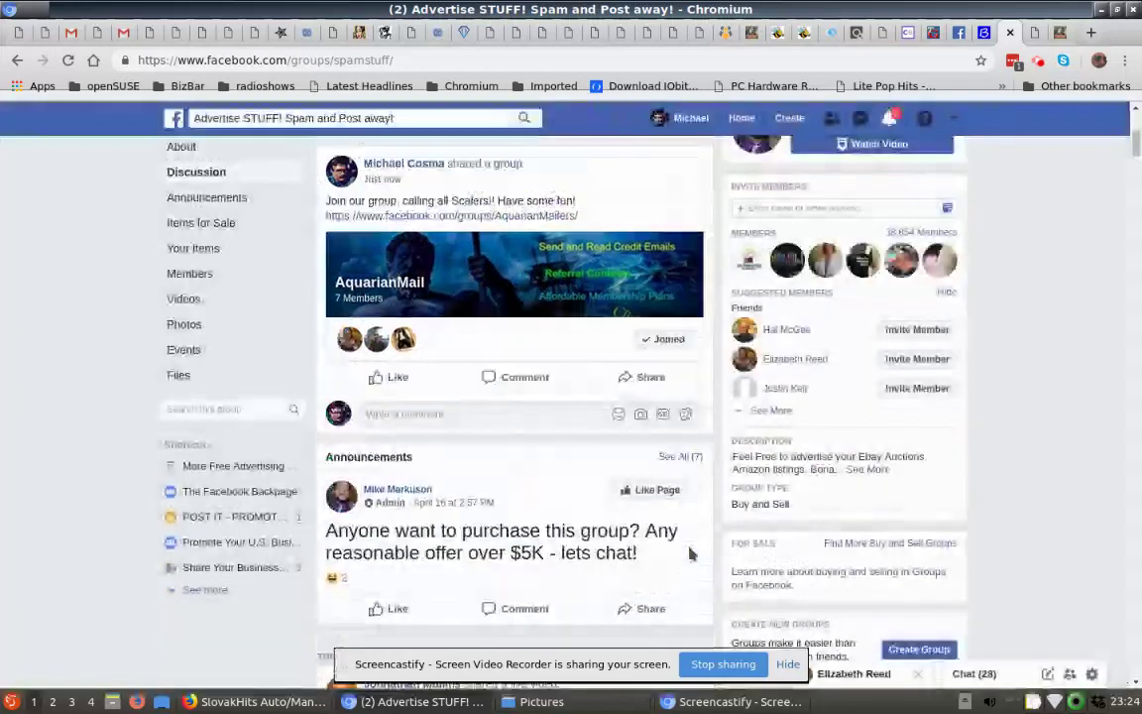